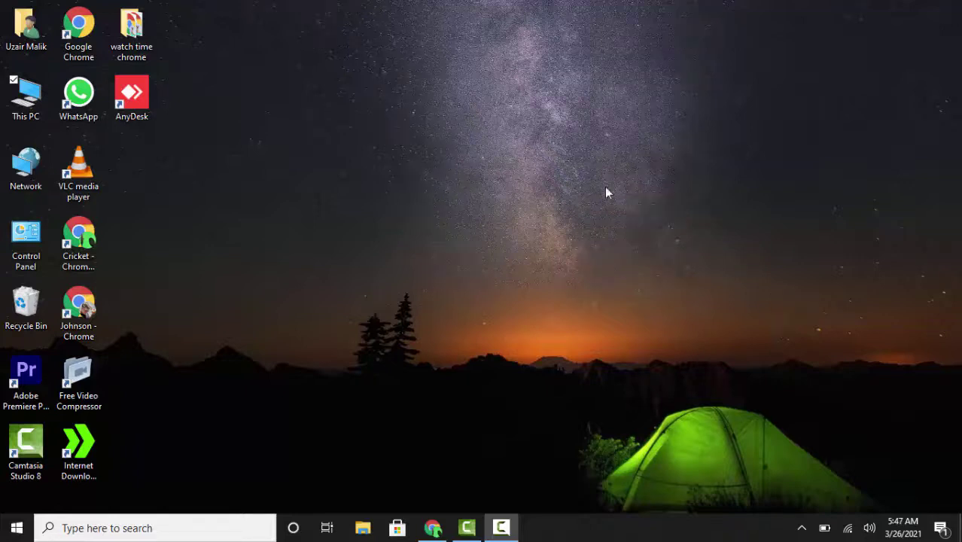
- View the computer's basic system information in This PC's properties, including Windows edition and system type, and close it
{"action": "right_click", "coordinate": [17, 106]}
{"action": "left_click", "coordinate": [110, 264]}
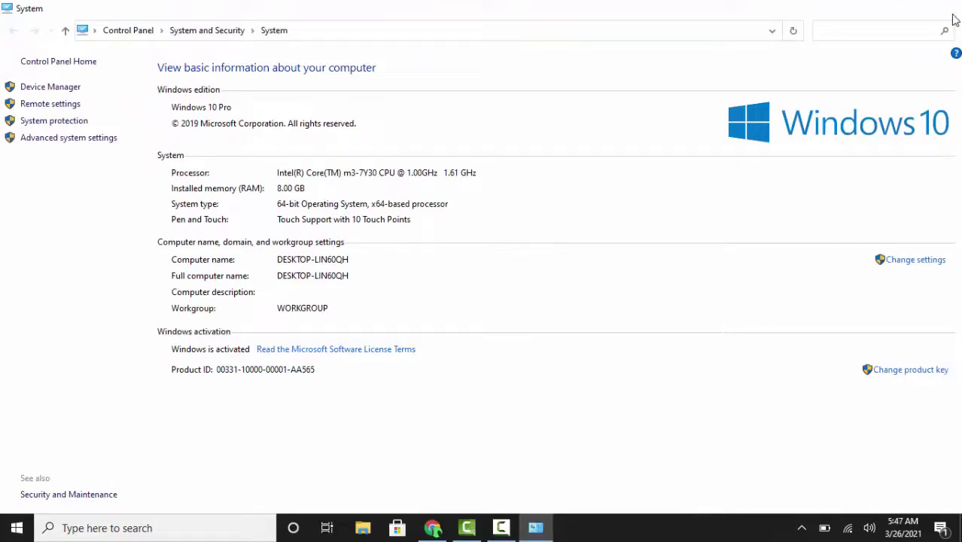
{"action": "left_click", "coordinate": [952, 15]}
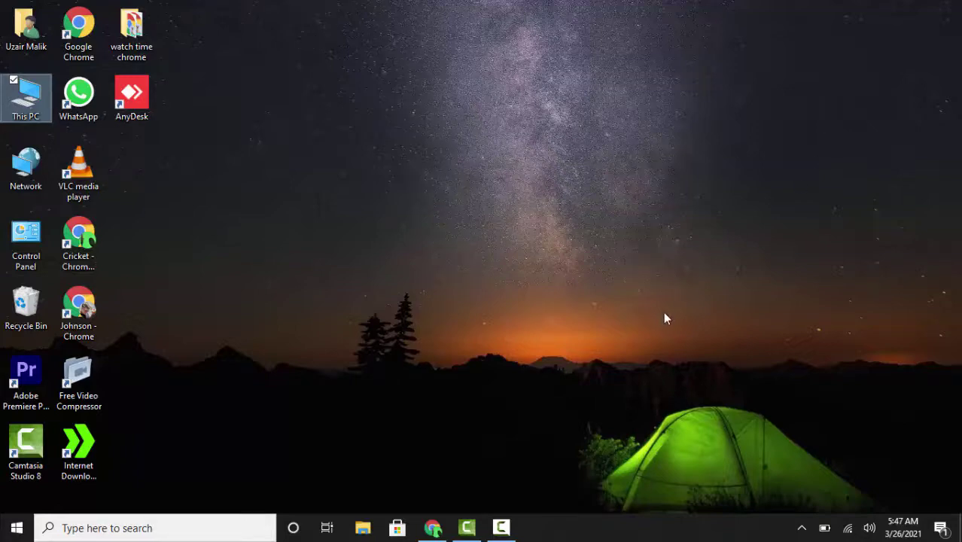
- Switch to Chrome and examine the address of the open getintopc.com Wait For Resource page
{"action": "left_click", "coordinate": [432, 527]}
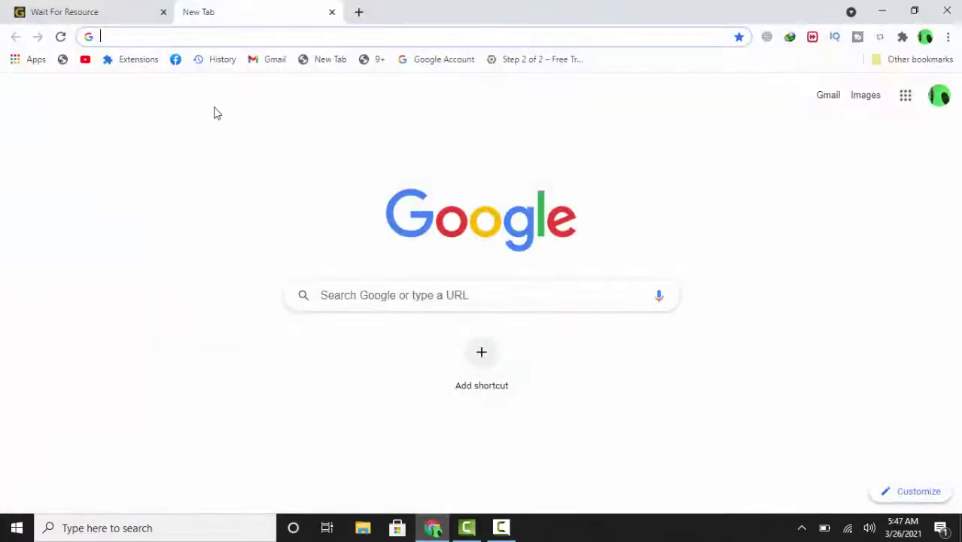
{"action": "left_click", "coordinate": [85, 7]}
{"action": "left_click_drag", "start_coordinate": [148, 36], "coordinate": [272, 35]}
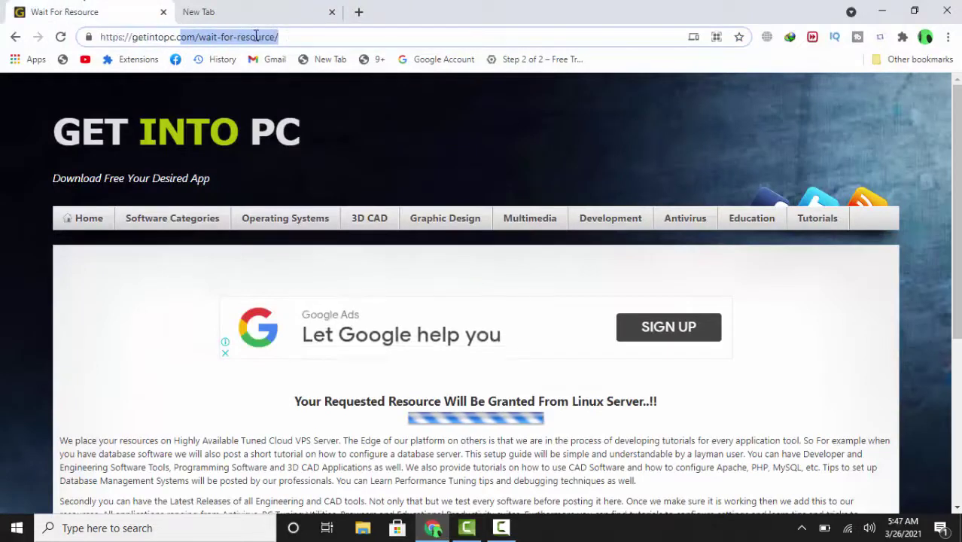
- Search Google for "rufus" in the empty browser tab and open the official Rufus website
{"action": "left_click", "coordinate": [287, 20]}
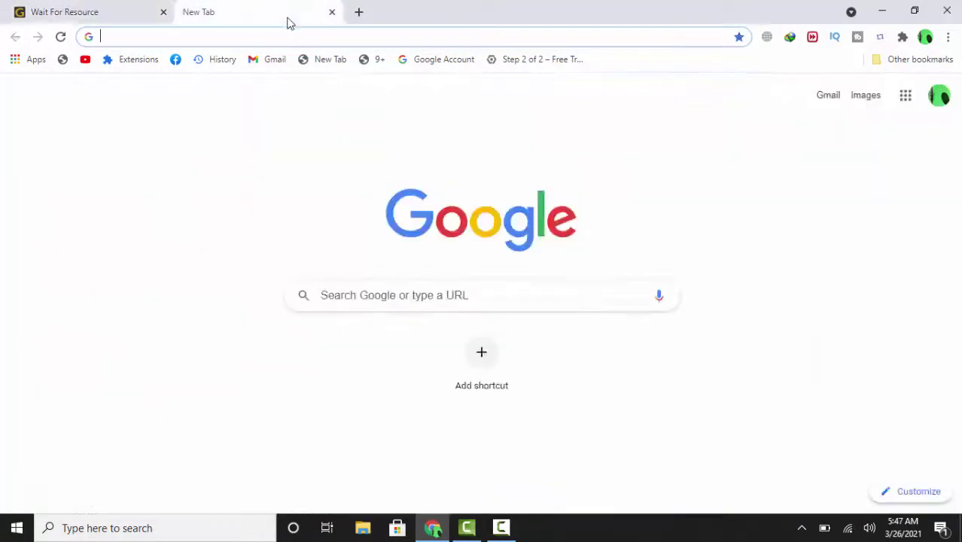
{"action": "left_click", "coordinate": [278, 36]}
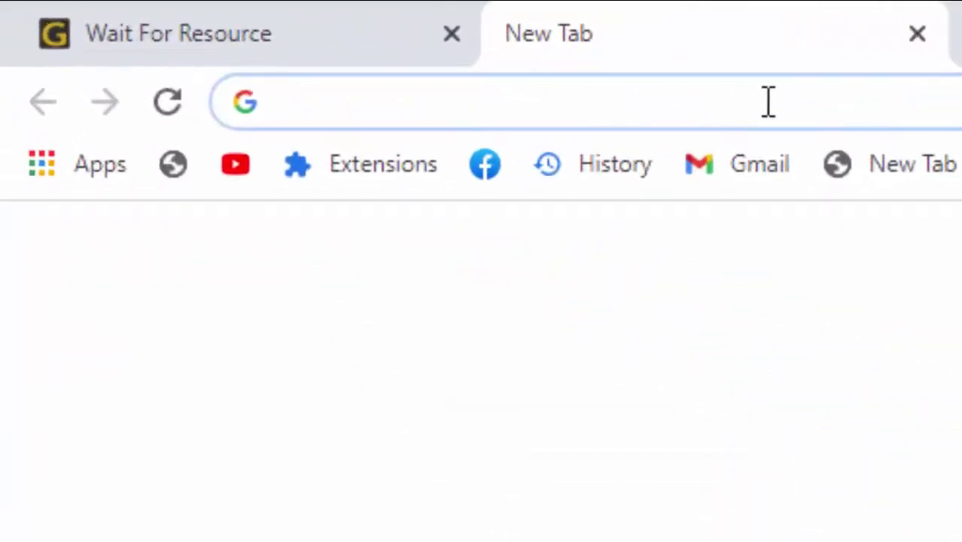
{"action": "type", "text": "rufu"}
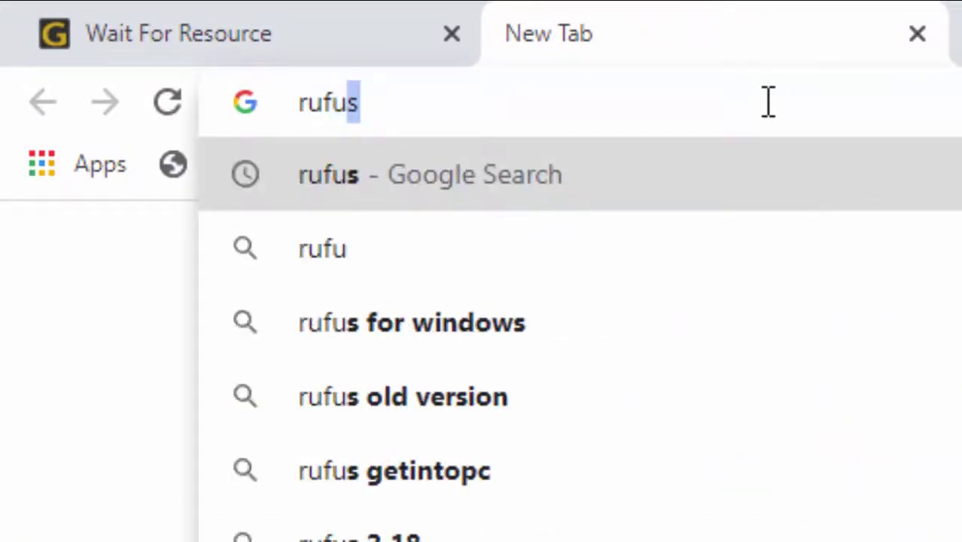
{"action": "key", "text": "Return"}
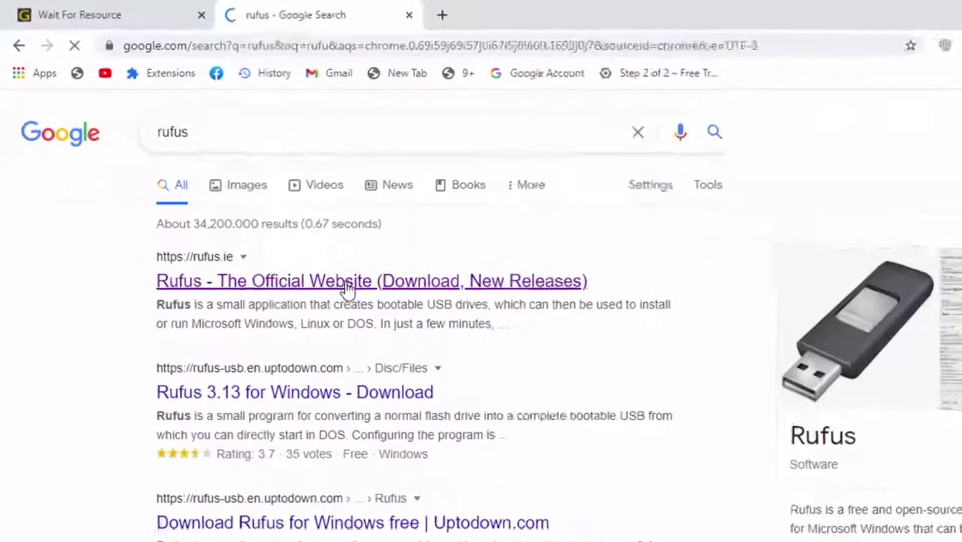
{"action": "left_click", "coordinate": [347, 289]}
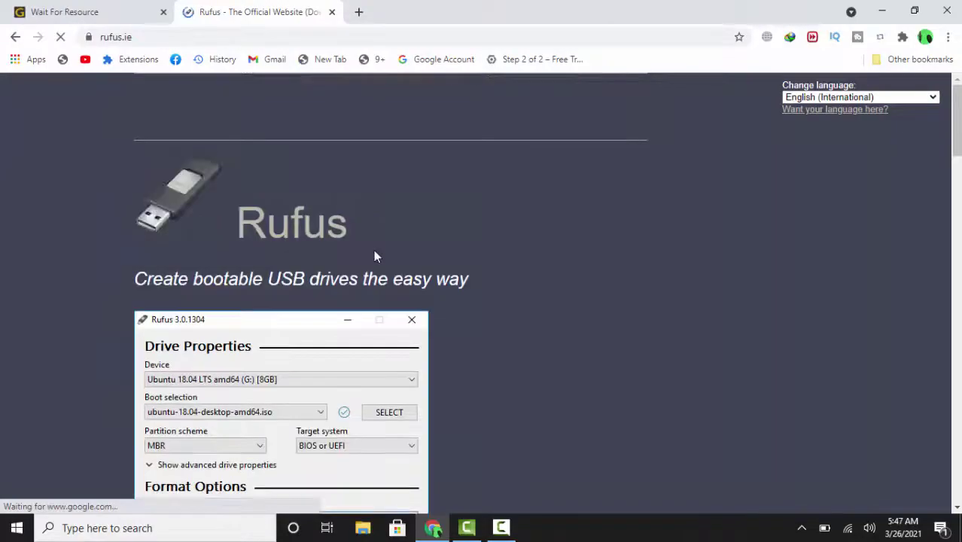
- Find the Download section of the Rufus site and download Rufus 3.13
{"action": "scroll", "coordinate": [462, 323], "scroll_direction": "down", "scroll_amount": 3}
{"action": "scroll", "coordinate": [391, 286], "scroll_direction": "down", "scroll_amount": 15}
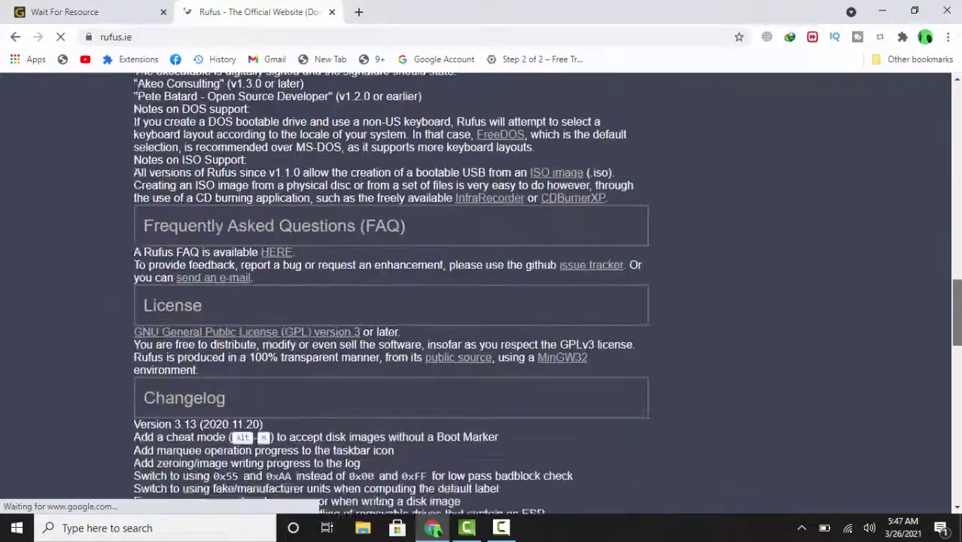
{"action": "scroll", "coordinate": [905, 261], "scroll_direction": "up", "scroll_amount": 10}
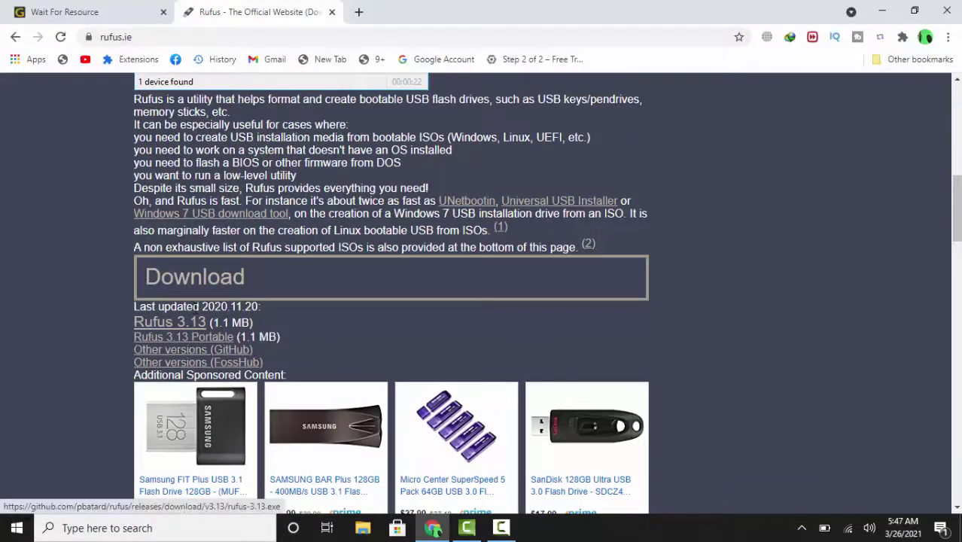
{"action": "left_click", "coordinate": [478, 327]}
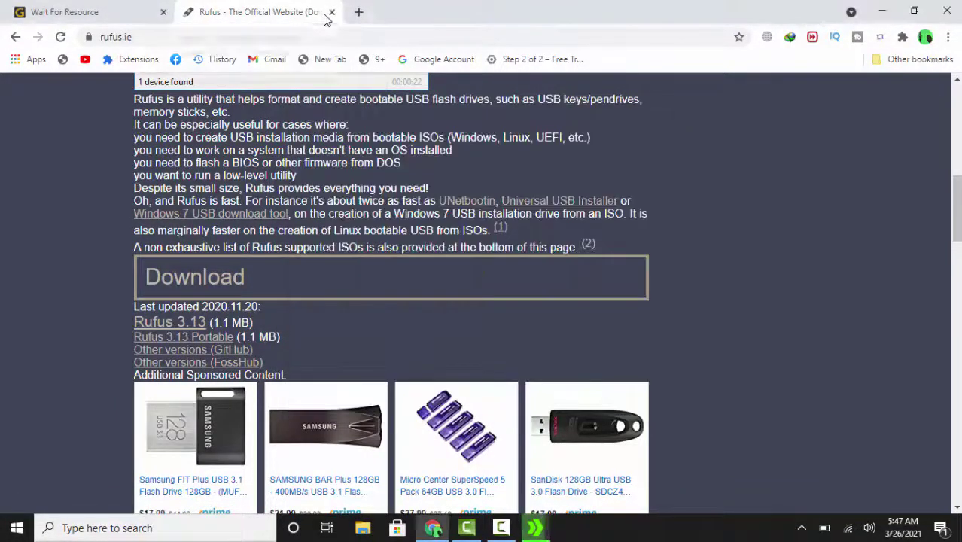
- Close the Rufus page and the browser, and run the downloaded rufus-3.13_2.exe
{"action": "key", "text": "ctrl+w"}
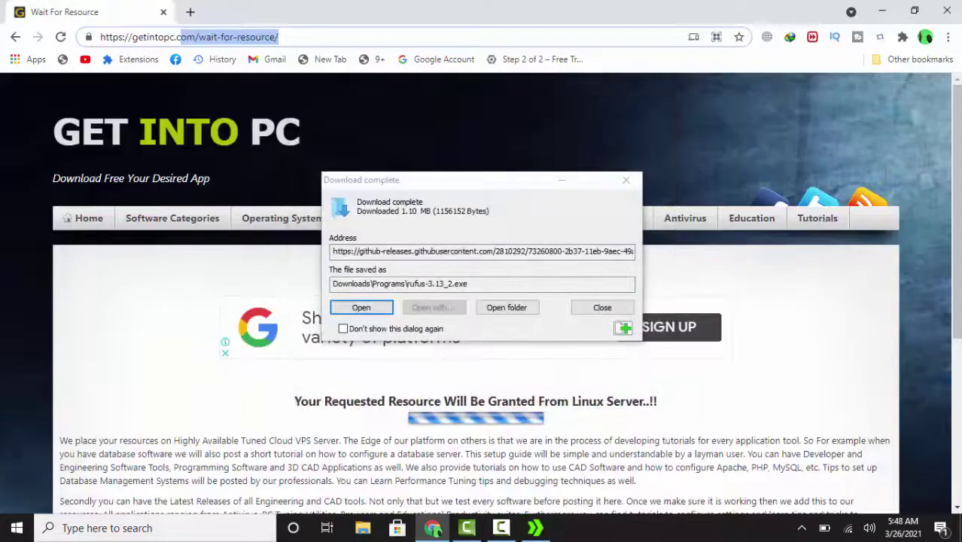
{"action": "left_click", "coordinate": [947, 12]}
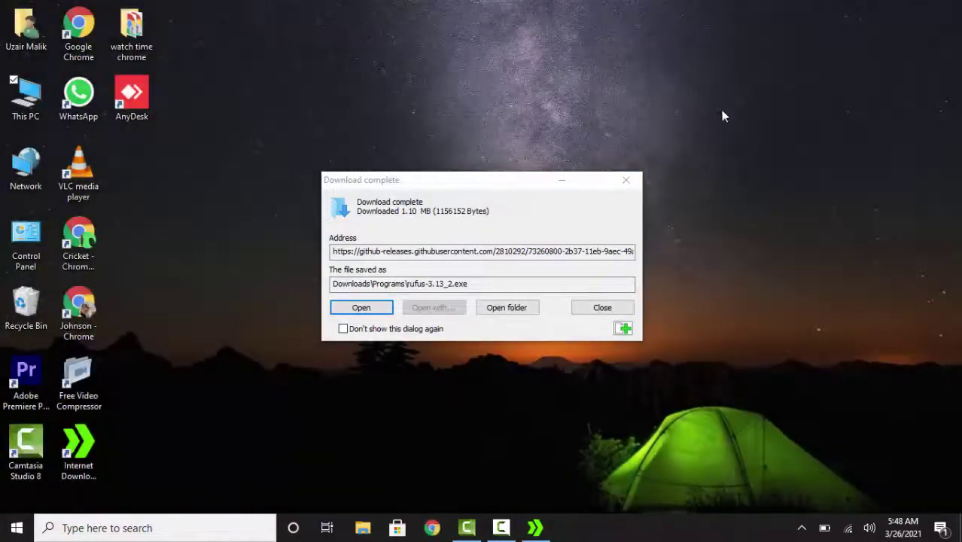
{"action": "left_click", "coordinate": [371, 307]}
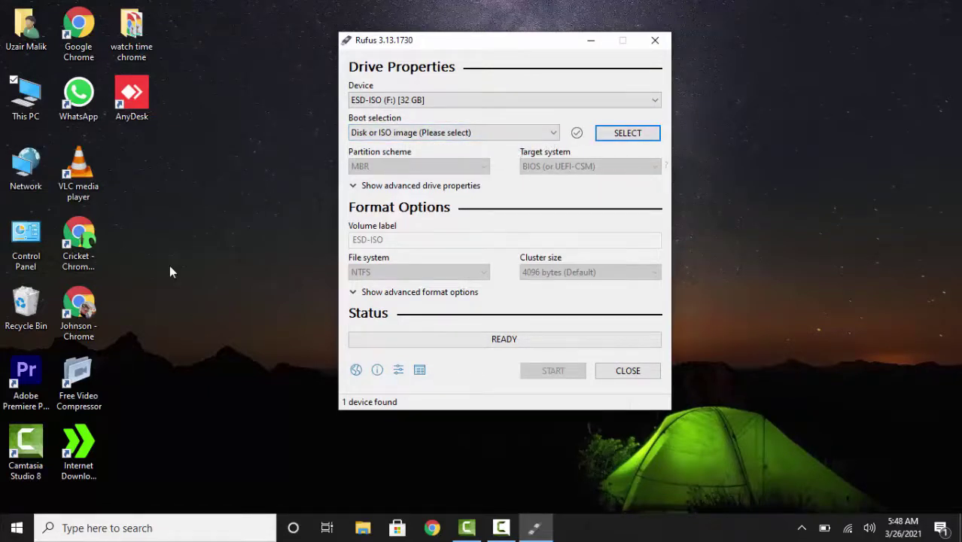
- Choose the ESD-ISO (F:) 32 GB USB drive as device and Disk or ISO image as boot selection
{"action": "left_click", "coordinate": [420, 101]}
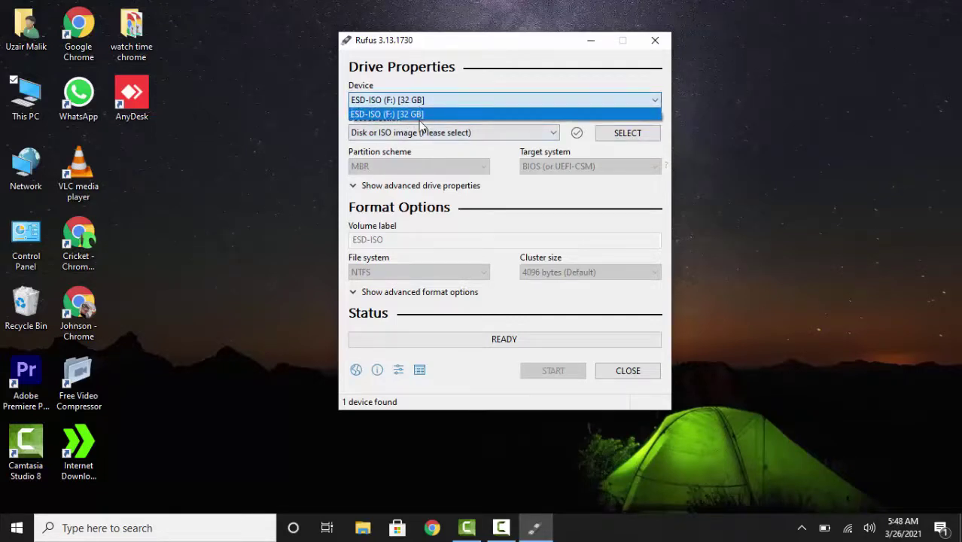
{"action": "left_click", "coordinate": [418, 119]}
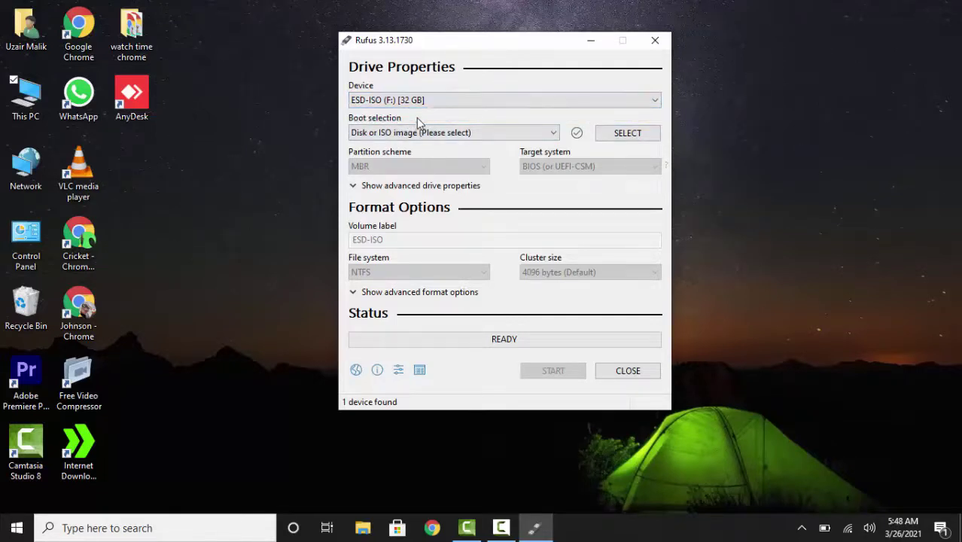
{"action": "left_click", "coordinate": [431, 134]}
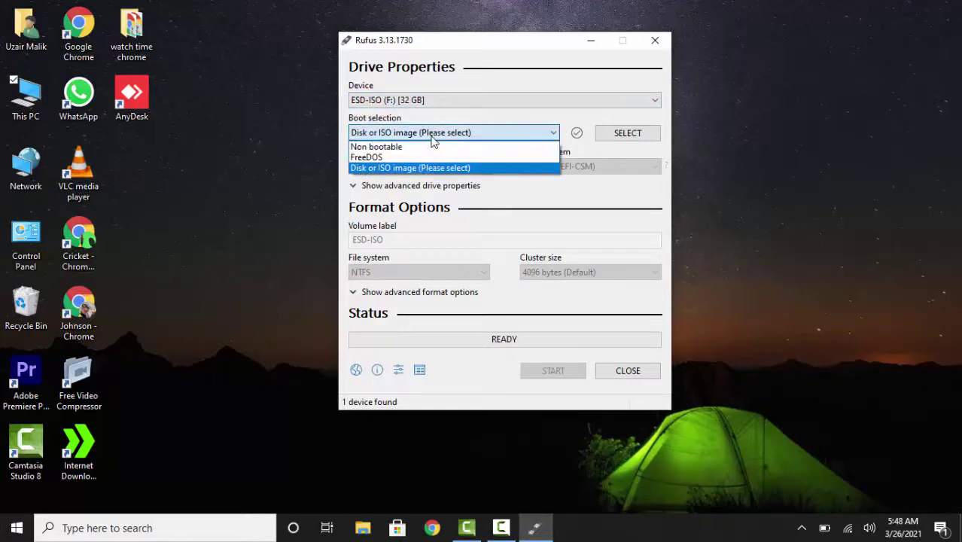
{"action": "left_click", "coordinate": [437, 168]}
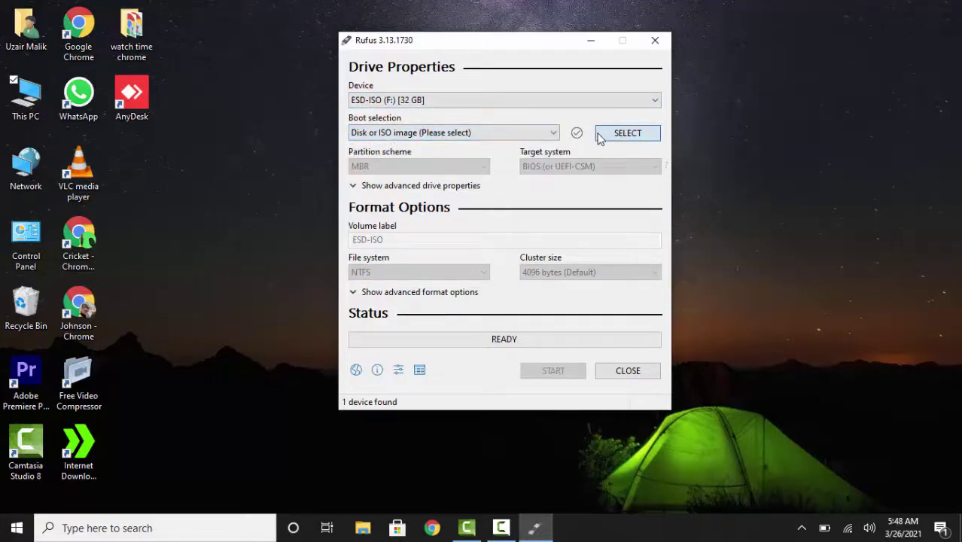
- Load the Windows image _Getintopc.com_RS5X64.OFF19.ENU.OCT2018.iso from the Softwere folder on drive 14 sep (E:)
{"action": "left_click", "coordinate": [602, 134]}
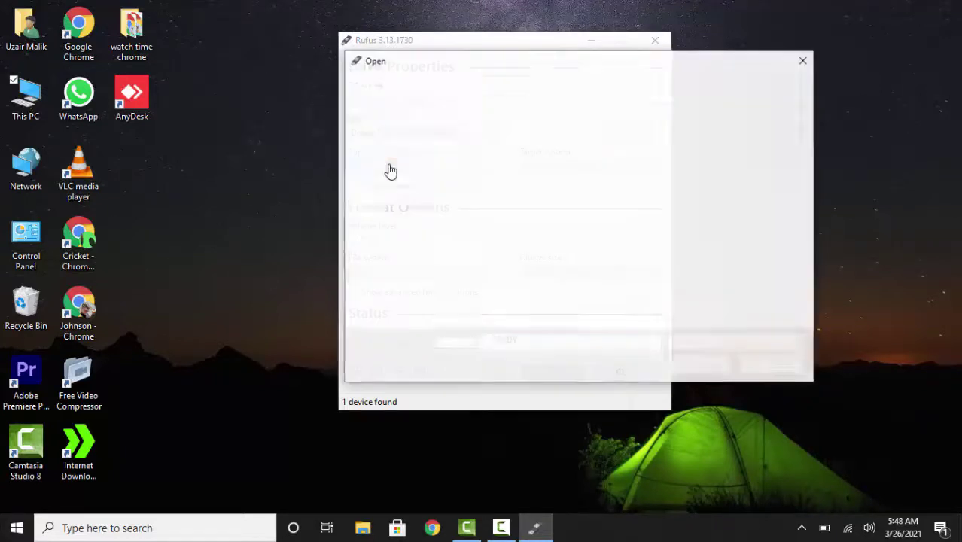
{"action": "left_click_drag", "start_coordinate": [509, 66], "coordinate": [450, 65]}
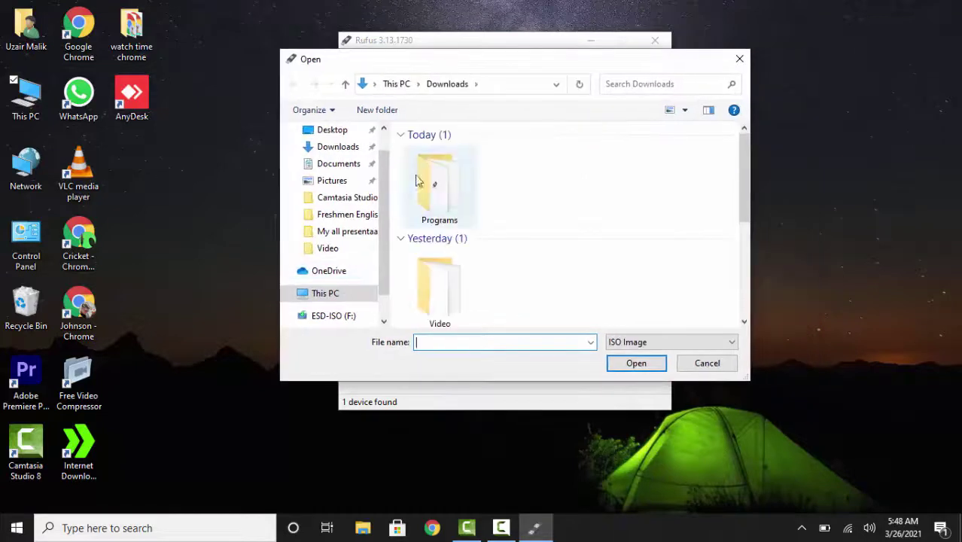
{"action": "scroll", "coordinate": [380, 298], "scroll_direction": "down", "scroll_amount": 1}
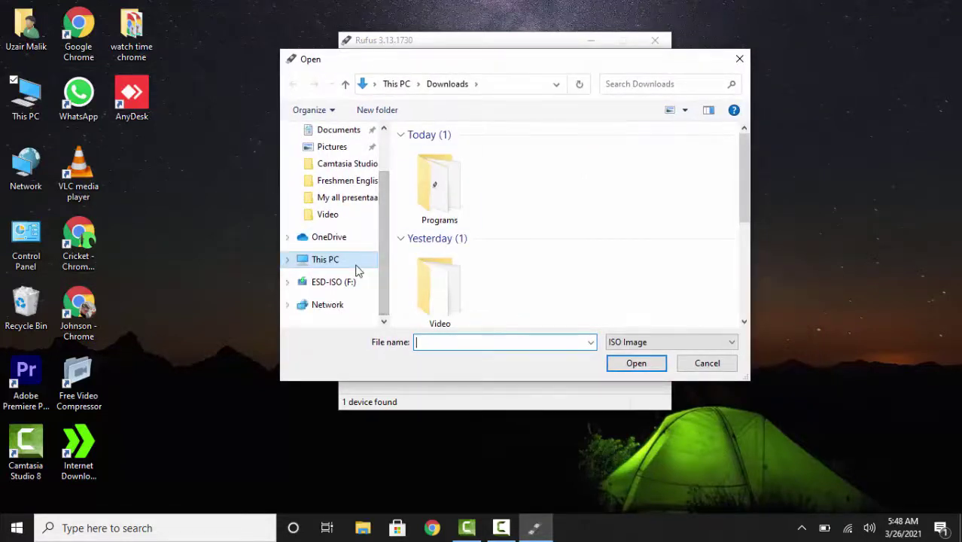
{"action": "left_click", "coordinate": [359, 265]}
{"action": "scroll", "coordinate": [745, 263], "scroll_direction": "down", "scroll_amount": 5}
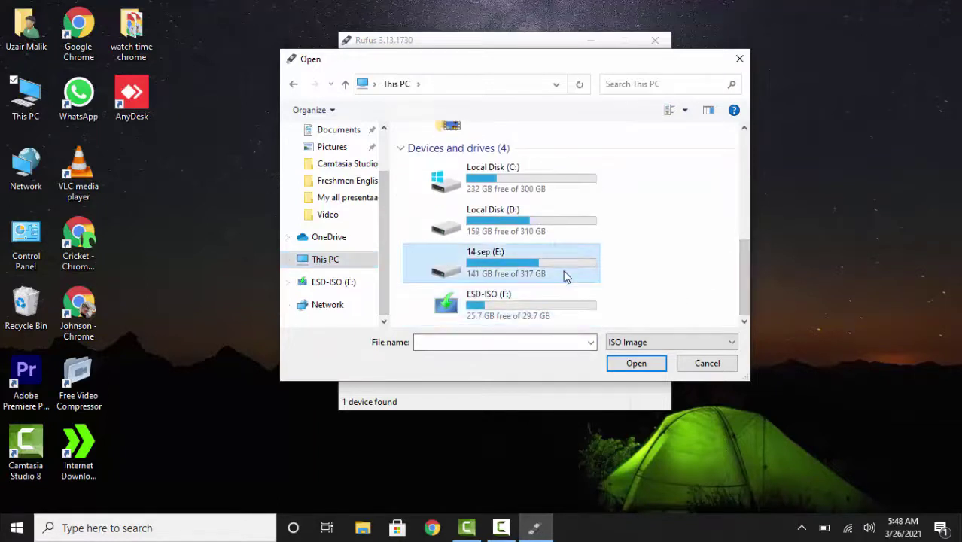
{"action": "double_click", "coordinate": [565, 272]}
{"action": "scroll", "coordinate": [599, 265], "scroll_direction": "down", "scroll_amount": 5}
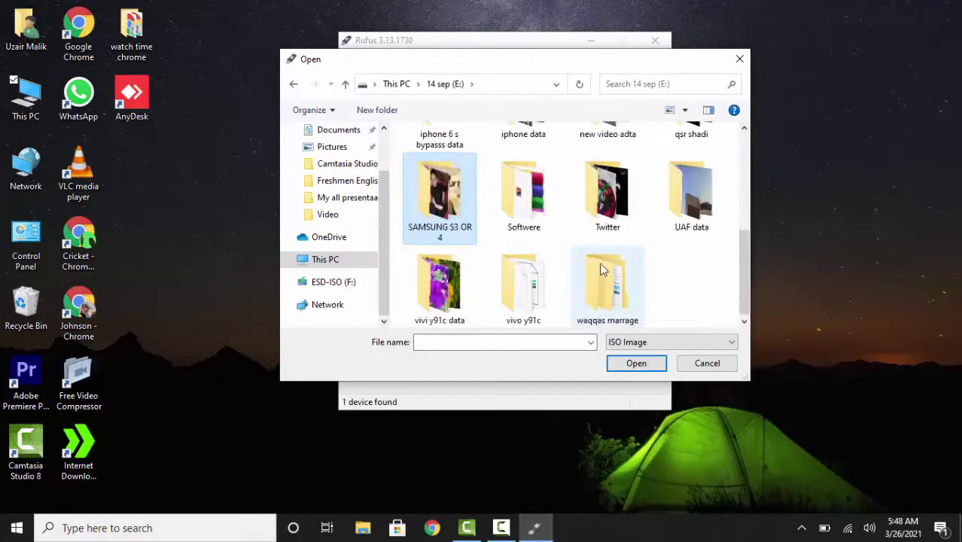
{"action": "double_click", "coordinate": [539, 213]}
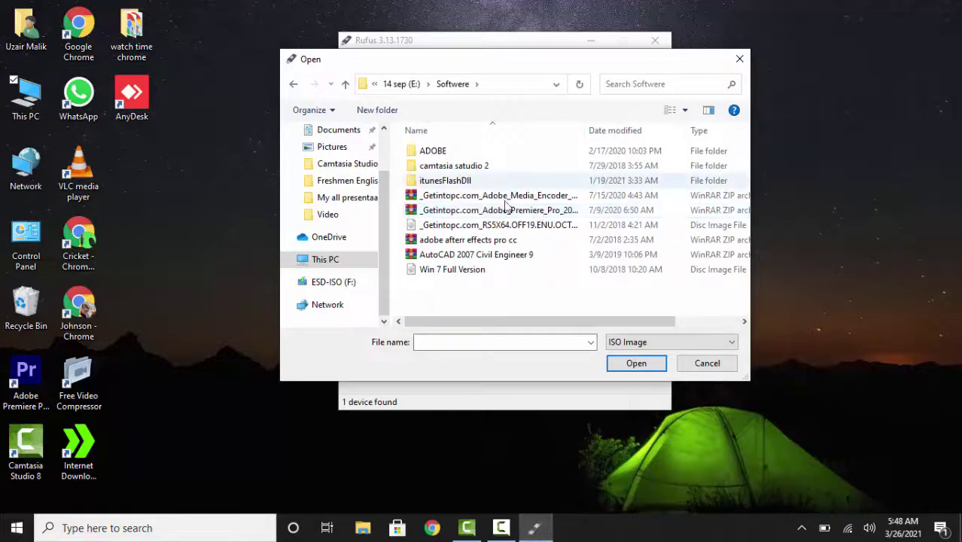
{"action": "left_click", "coordinate": [506, 226]}
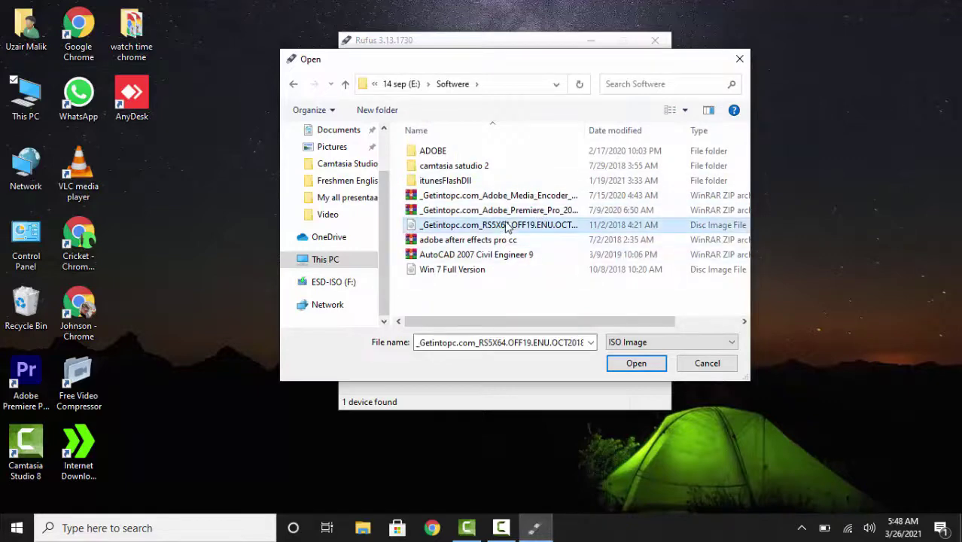
{"action": "left_click", "coordinate": [636, 364]}
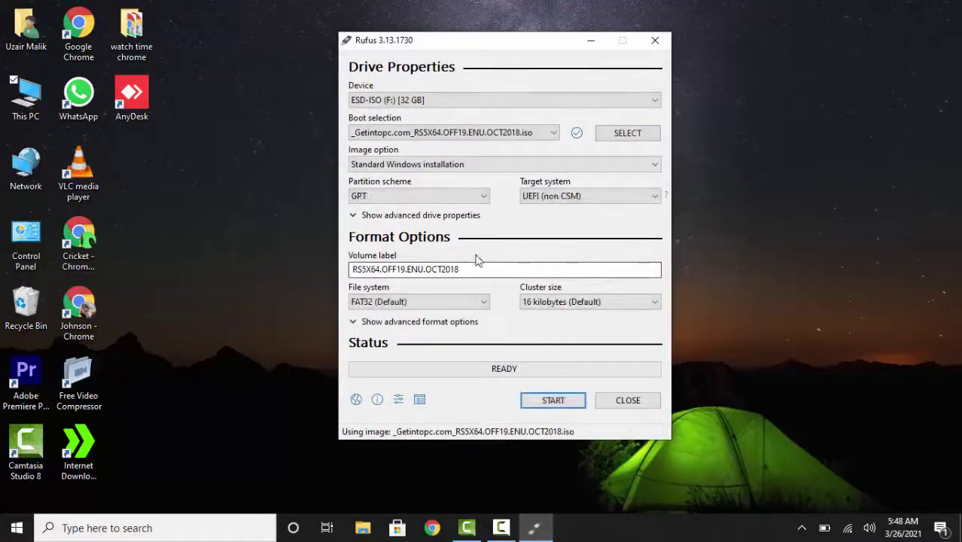
- Check the partition style of Disk 0 in its volume properties in Disk Management, and close Computer Management
{"action": "left_click", "coordinate": [478, 197]}
{"action": "left_click", "coordinate": [478, 196]}
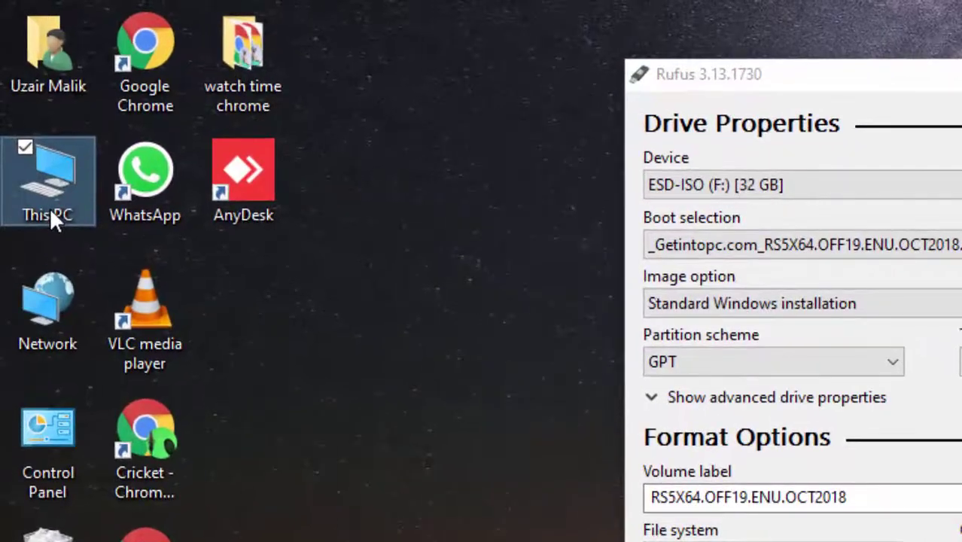
{"action": "right_click", "coordinate": [32, 136]}
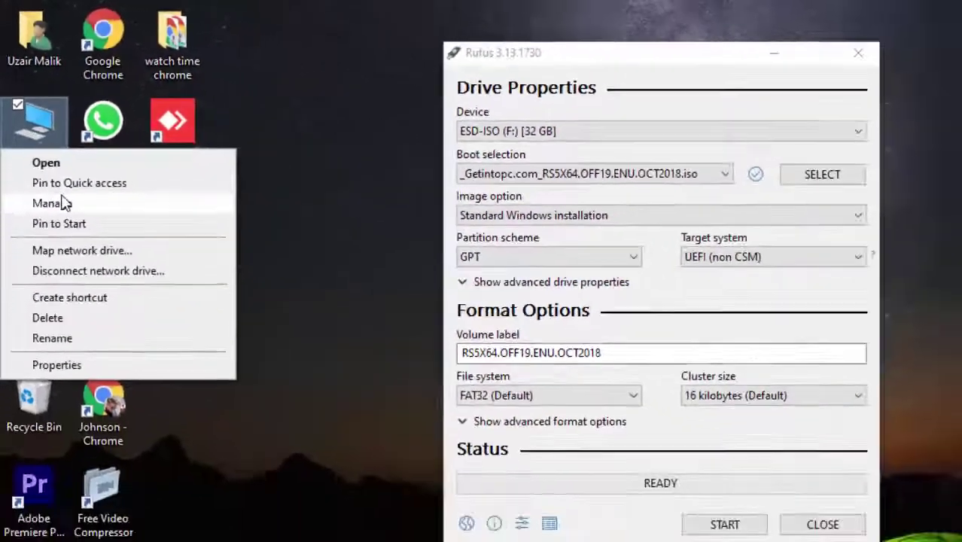
{"action": "left_click", "coordinate": [71, 269]}
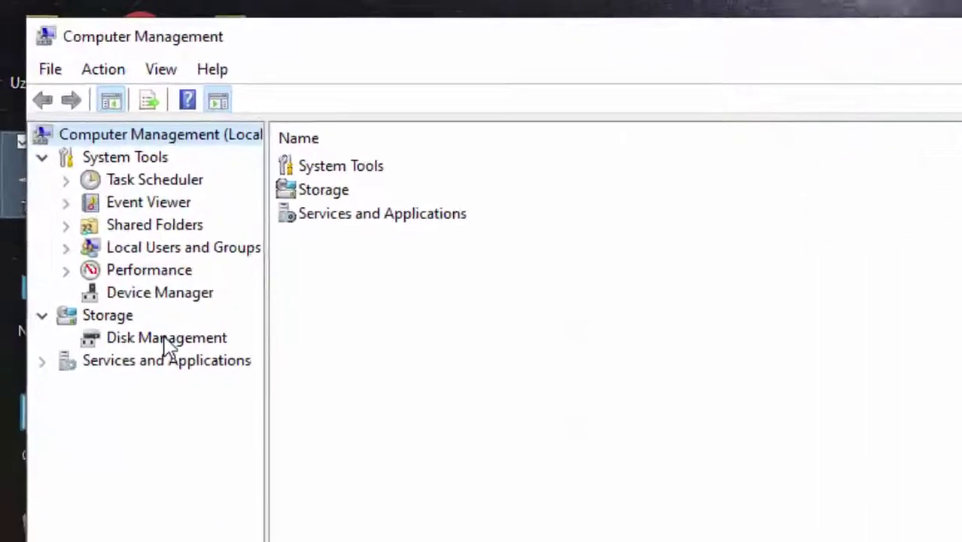
{"action": "left_click", "coordinate": [120, 248]}
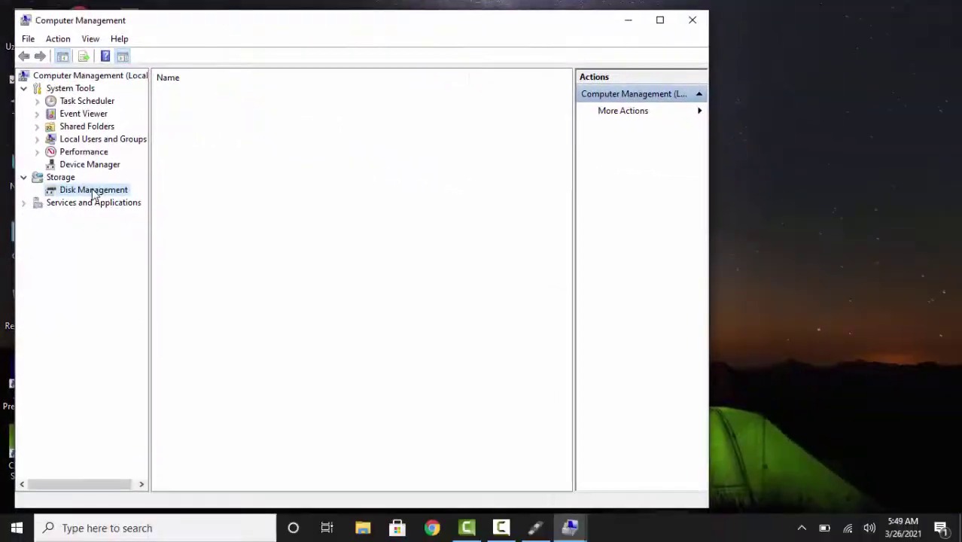
{"action": "right_click", "coordinate": [197, 326]}
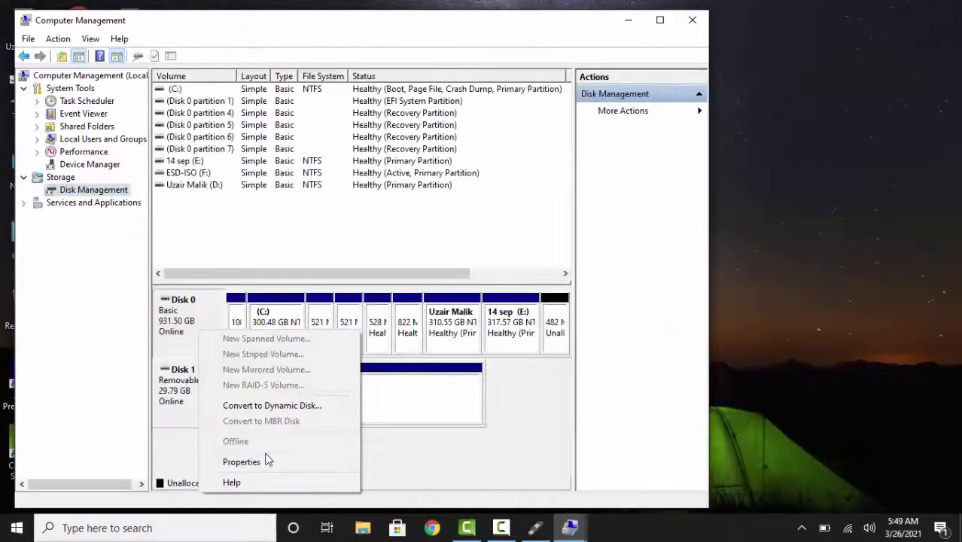
{"action": "left_click", "coordinate": [266, 459]}
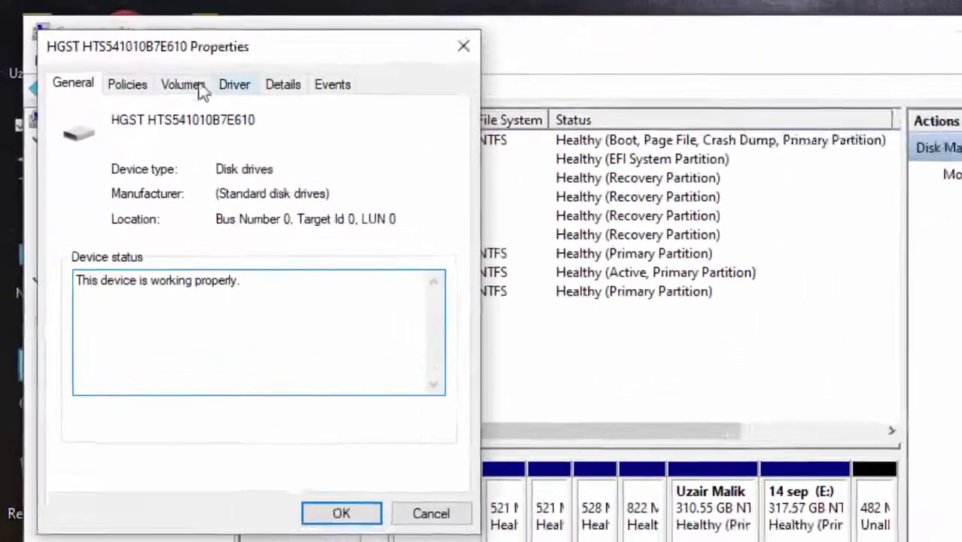
{"action": "left_click", "coordinate": [121, 55]}
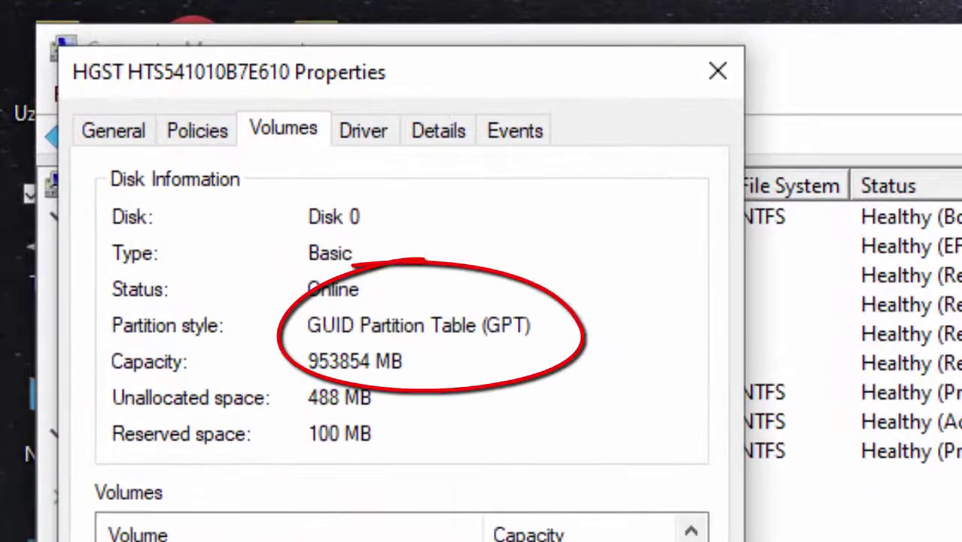
{"action": "key", "text": "Escape"}
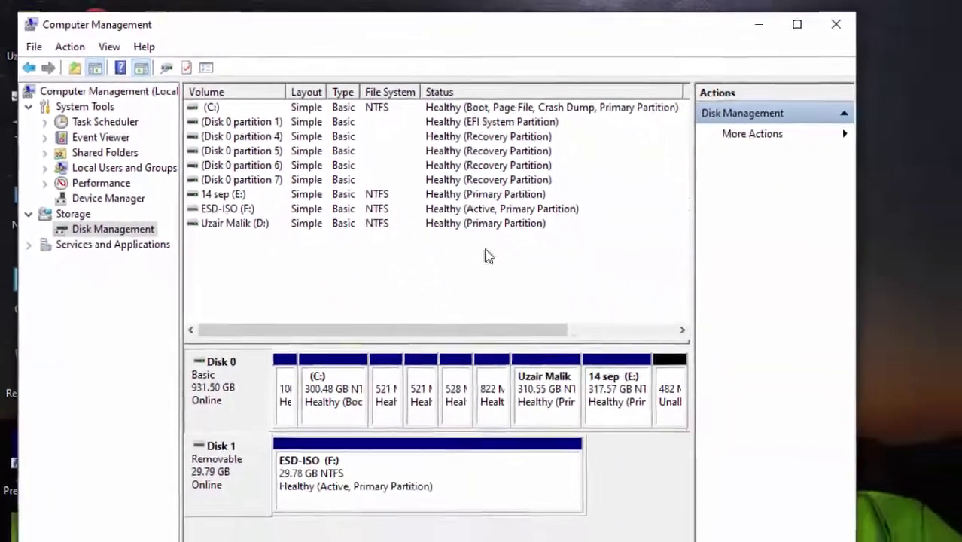
{"action": "left_click", "coordinate": [692, 17]}
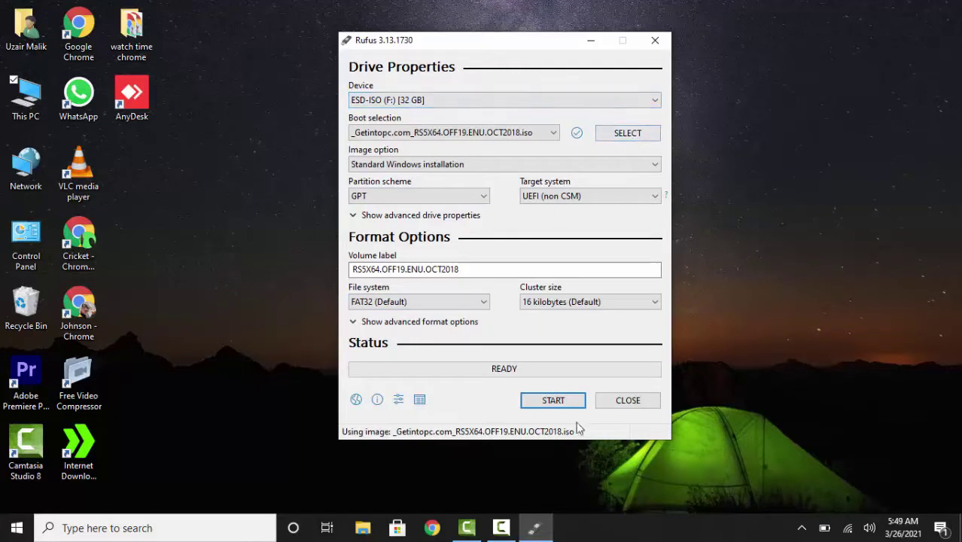
- Keep the GPT partition scheme, start writing the image to the USB drive and accept erasing all its data
{"action": "left_click", "coordinate": [483, 196]}
{"action": "left_click", "coordinate": [422, 217]}
{"action": "left_click", "coordinate": [559, 407]}
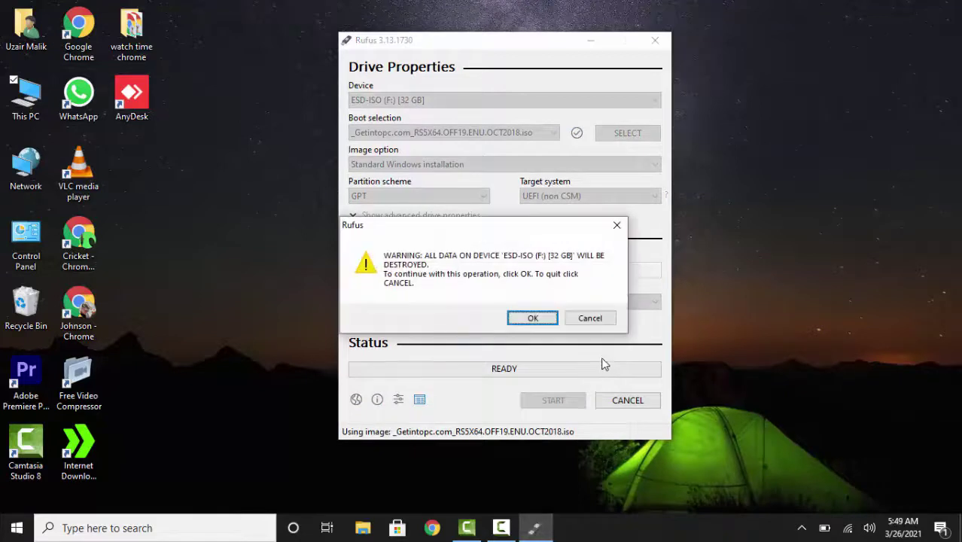
{"action": "left_click", "coordinate": [548, 320]}
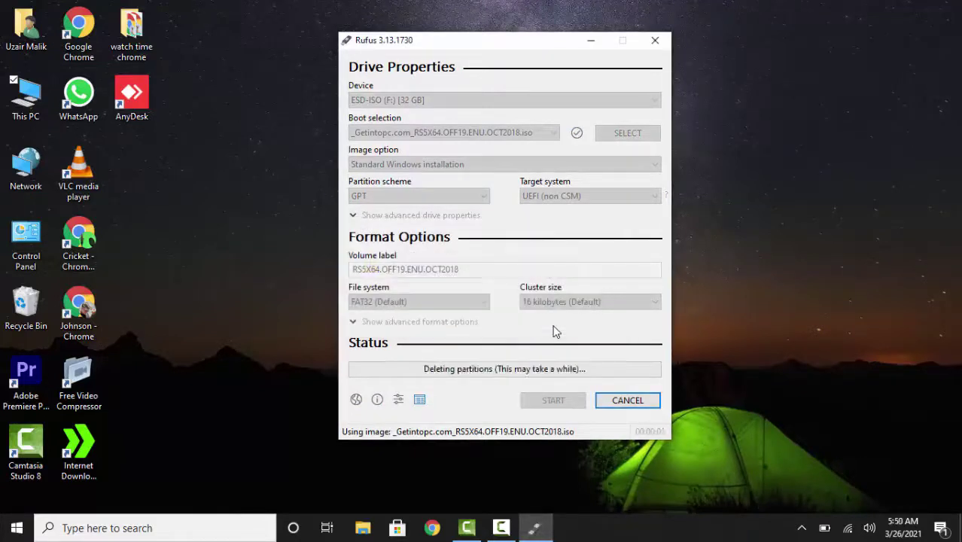